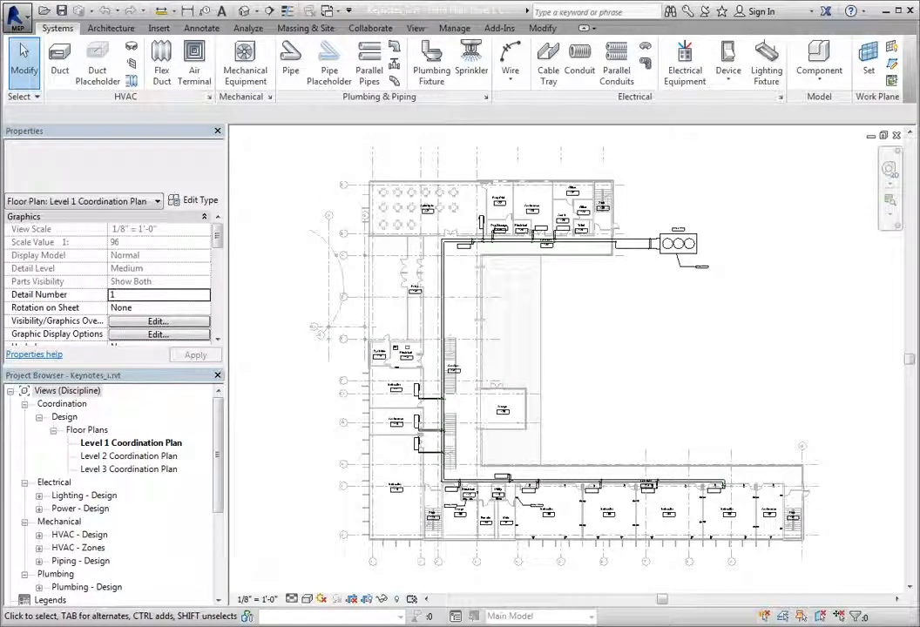
- Select all keynote tags visible in the view and change them to the Keynote Text type
scroll(678, 187, "up", 4)
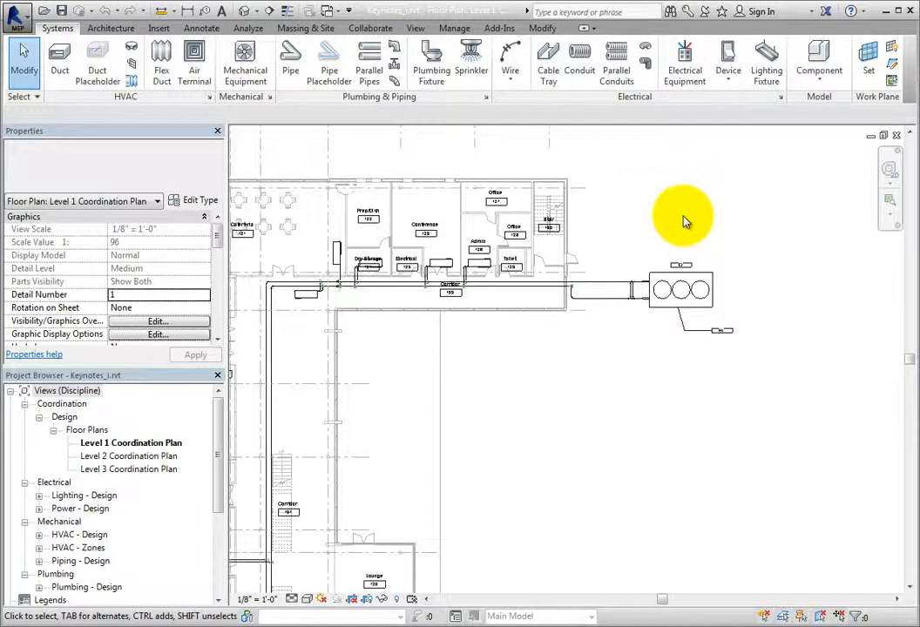
scroll(734, 305, "up", 3)
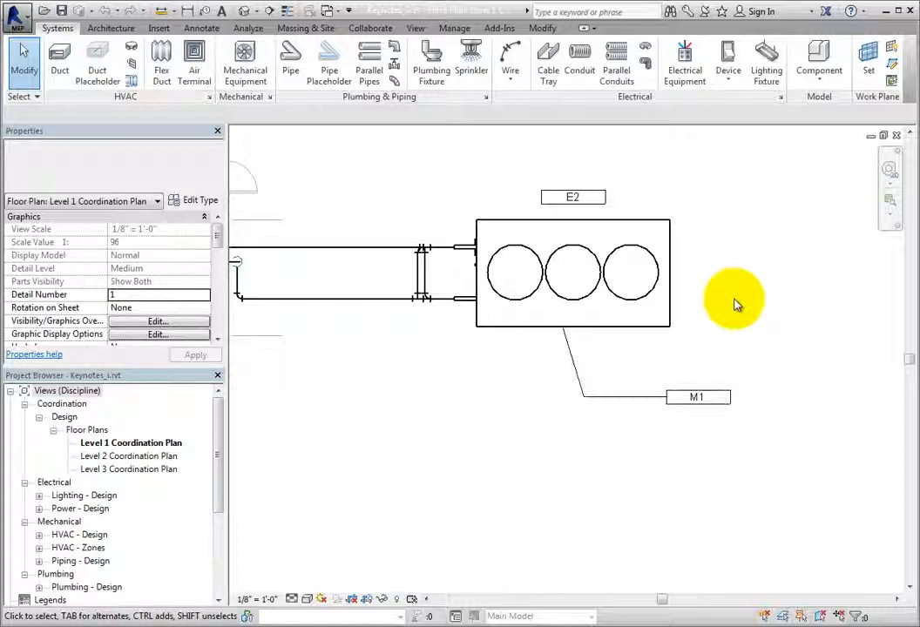
left_click(712, 398)
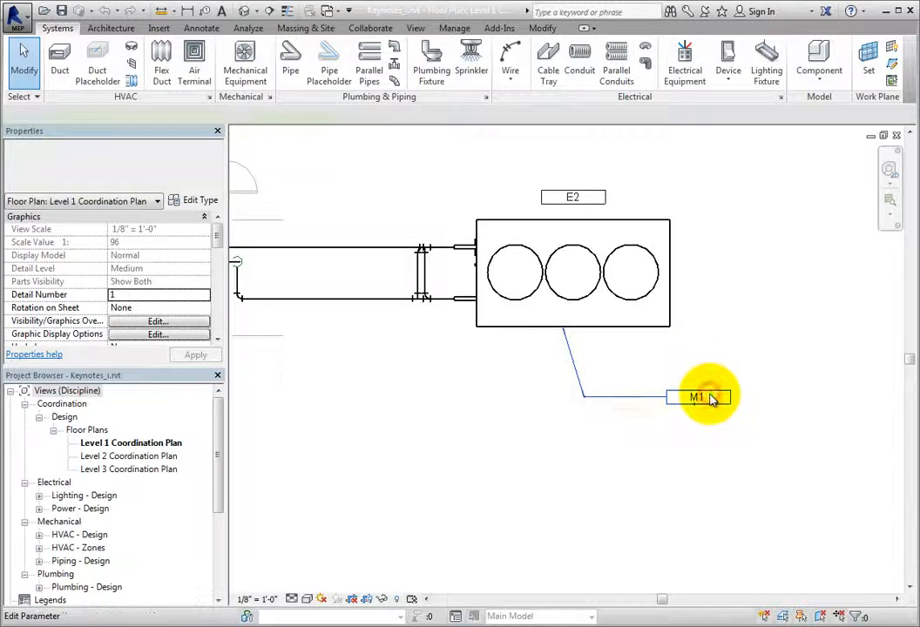
right_click(399, 535)
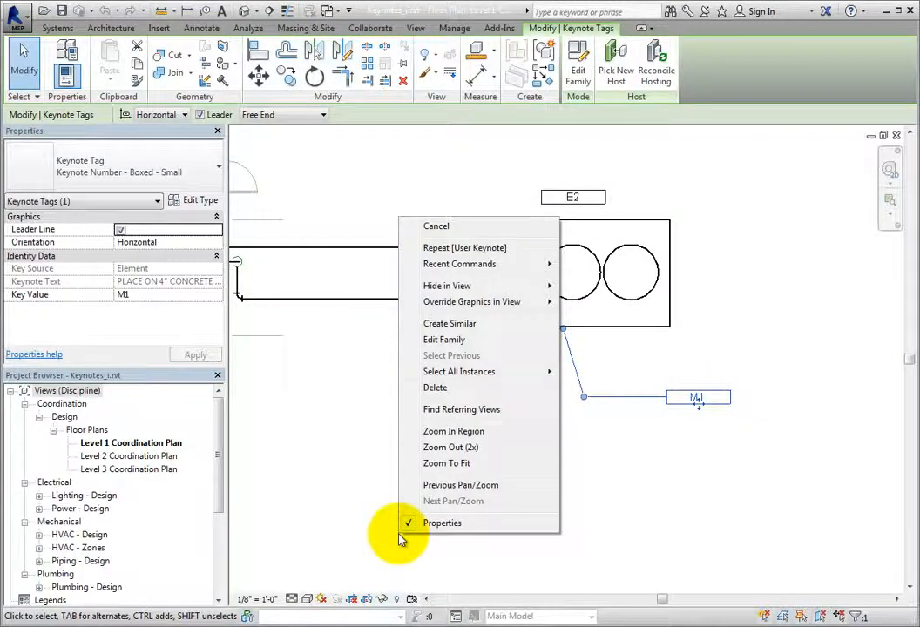
mouse_move(499, 375)
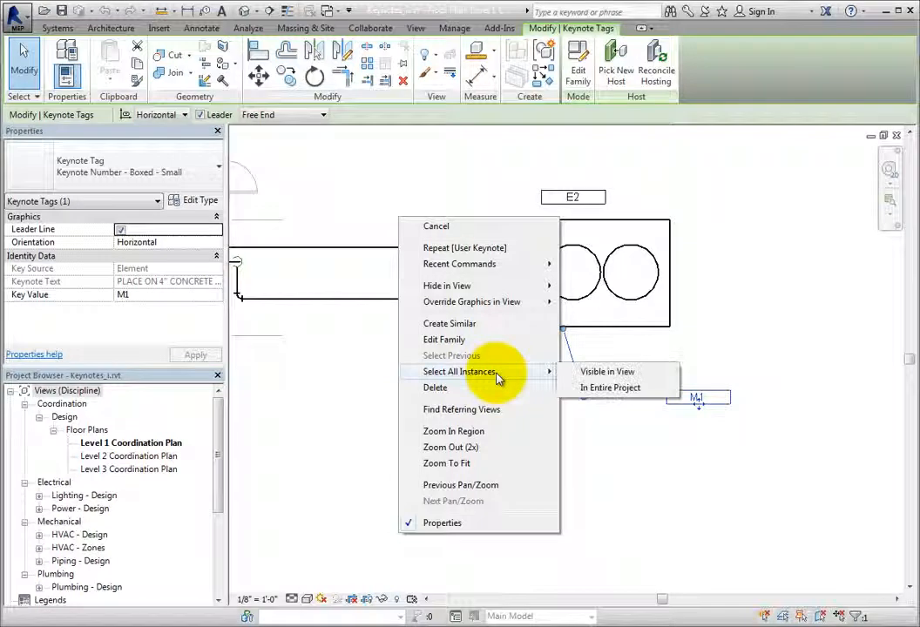
left_click(573, 373)
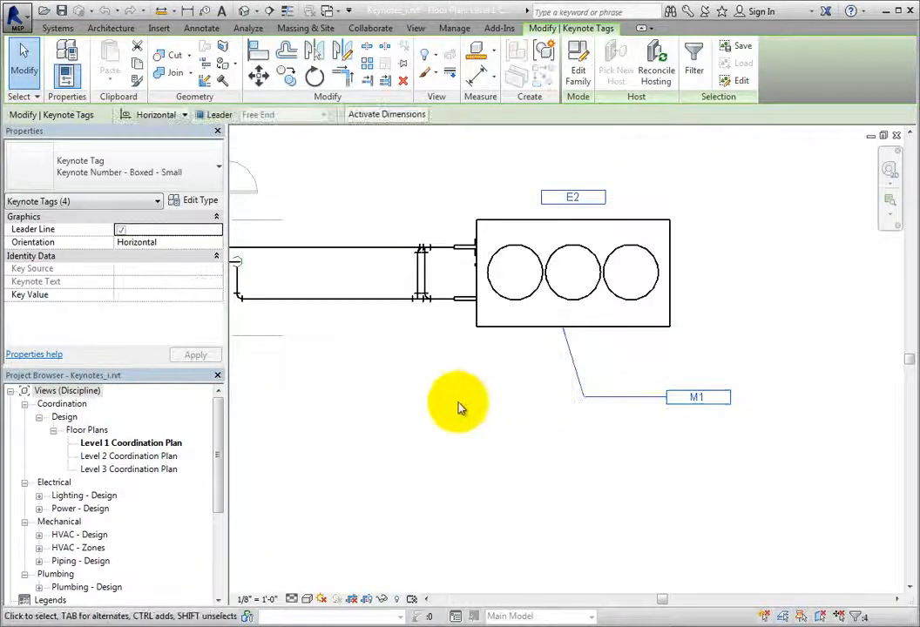
left_click(206, 181)
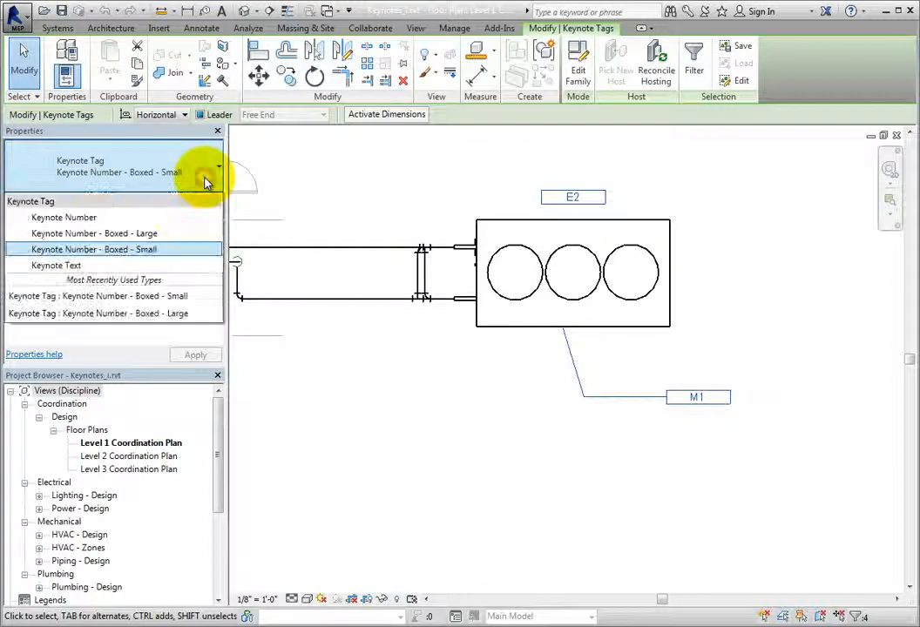
left_click(173, 264)
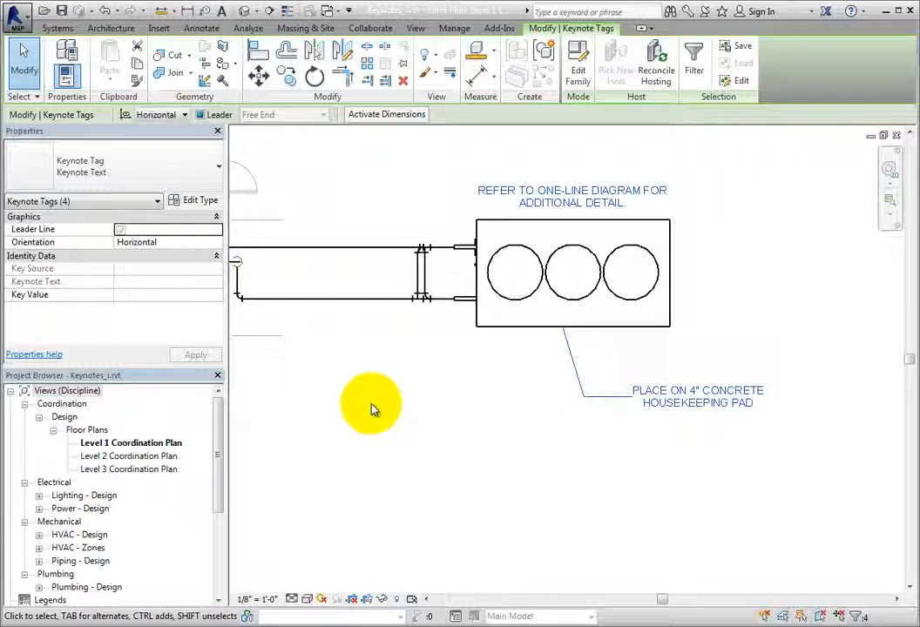
- Set the leader arrowhead of the Keynote Text tag type to Arrow Filled 30 Degree
left_click(200, 203)
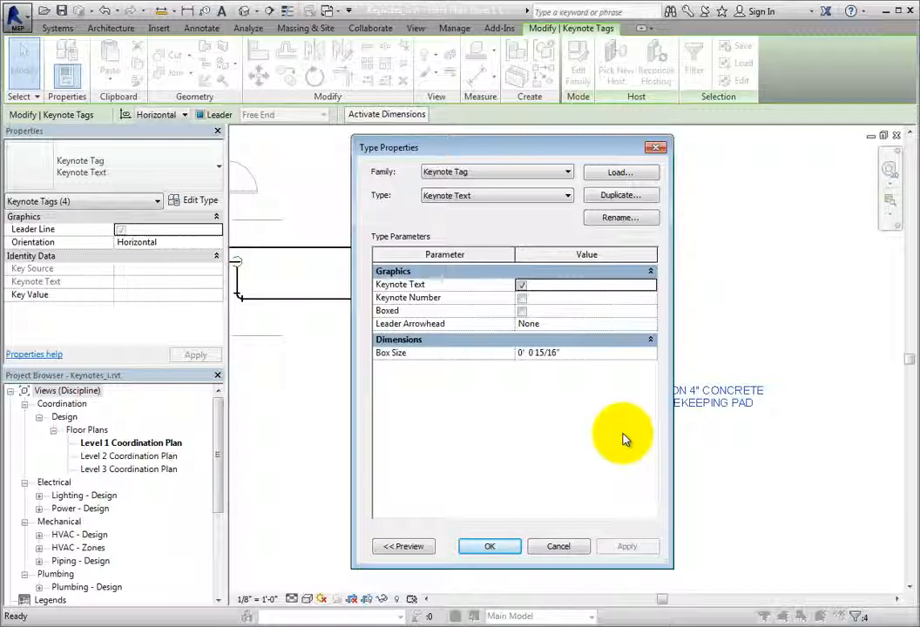
left_click(585, 324)
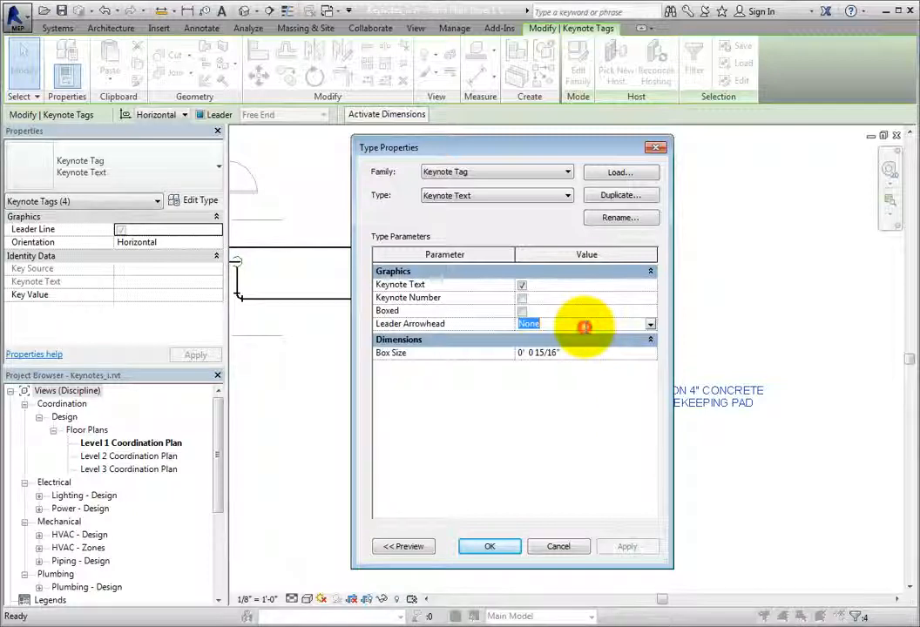
left_click(650, 324)
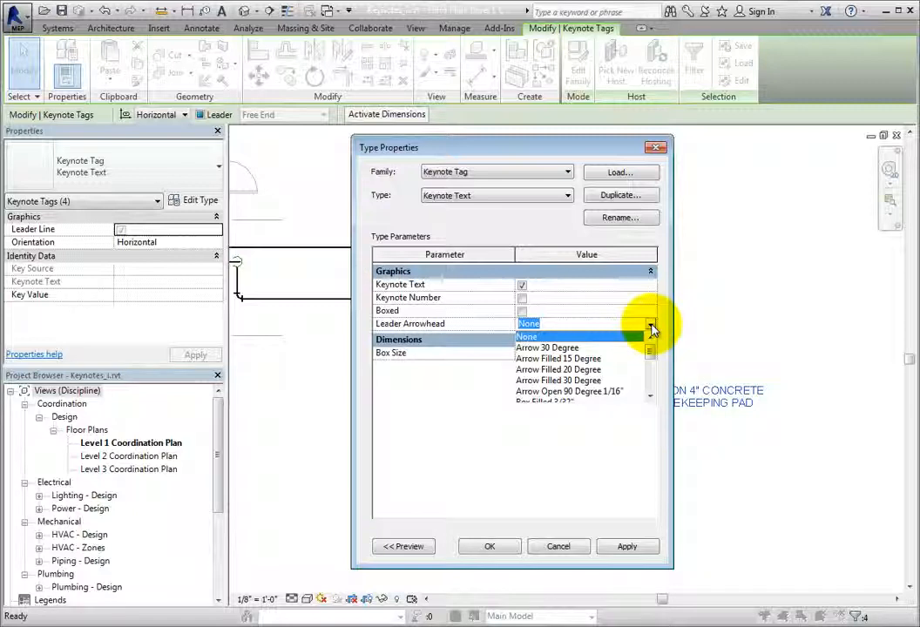
left_click(596, 383)
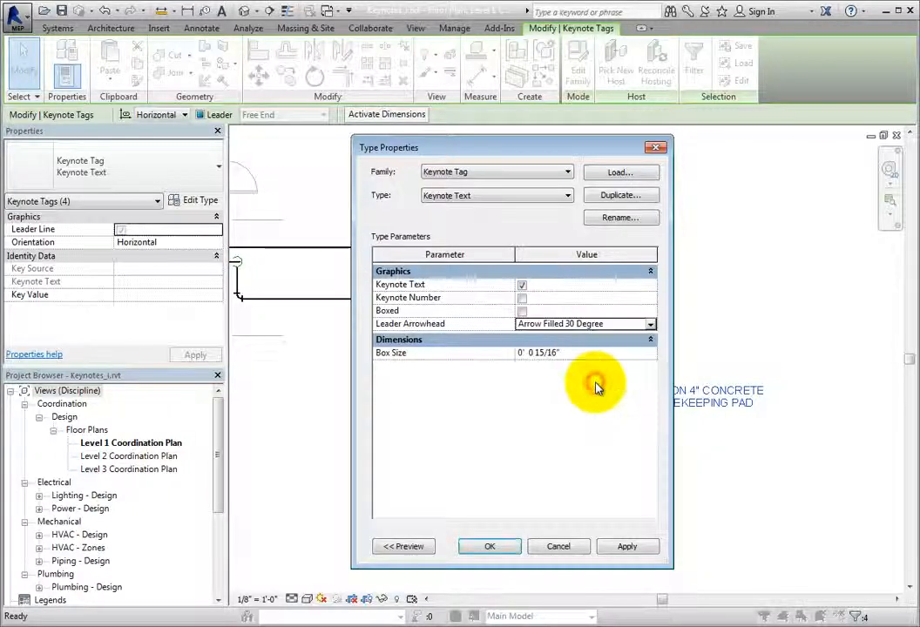
left_click(507, 546)
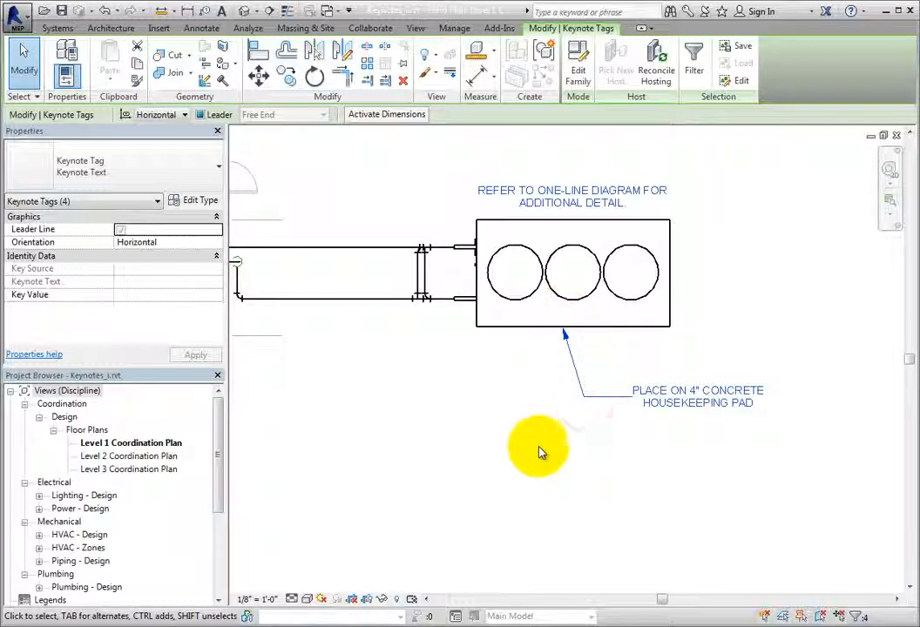
- Switch the selected keynote tags to the Keynote Number - Boxed - Small type and clear the selection
left_click(207, 179)
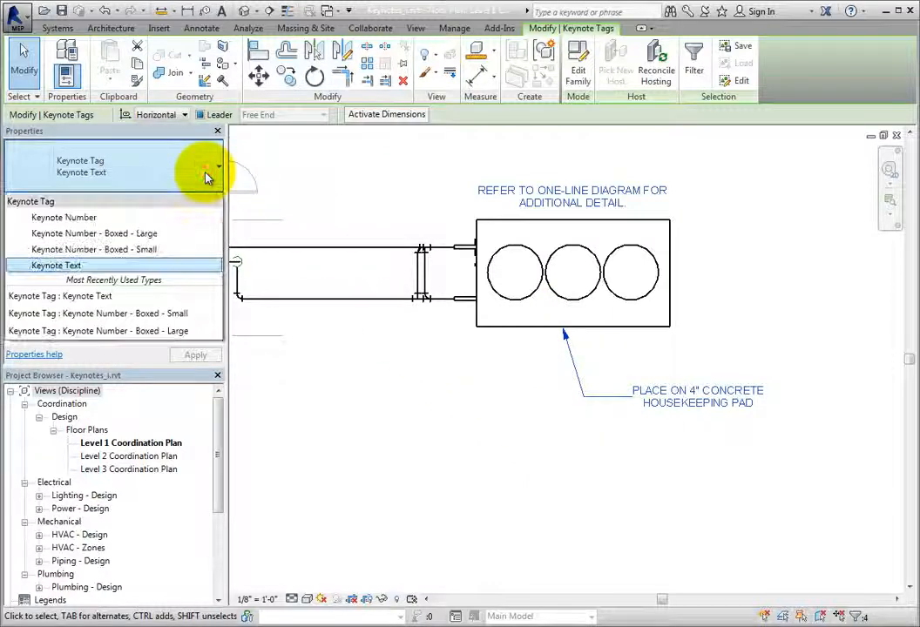
left_click(199, 250)
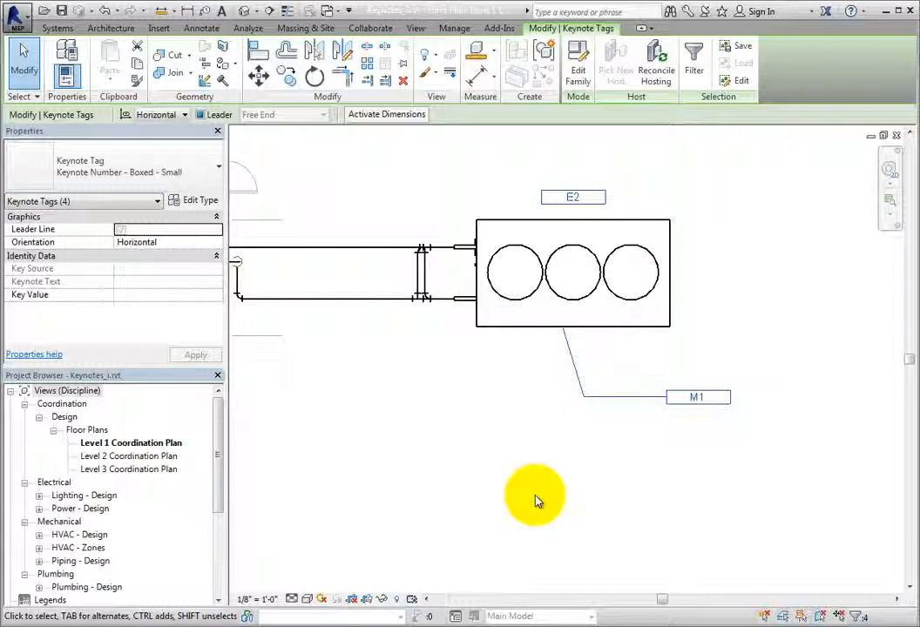
left_click(535, 501)
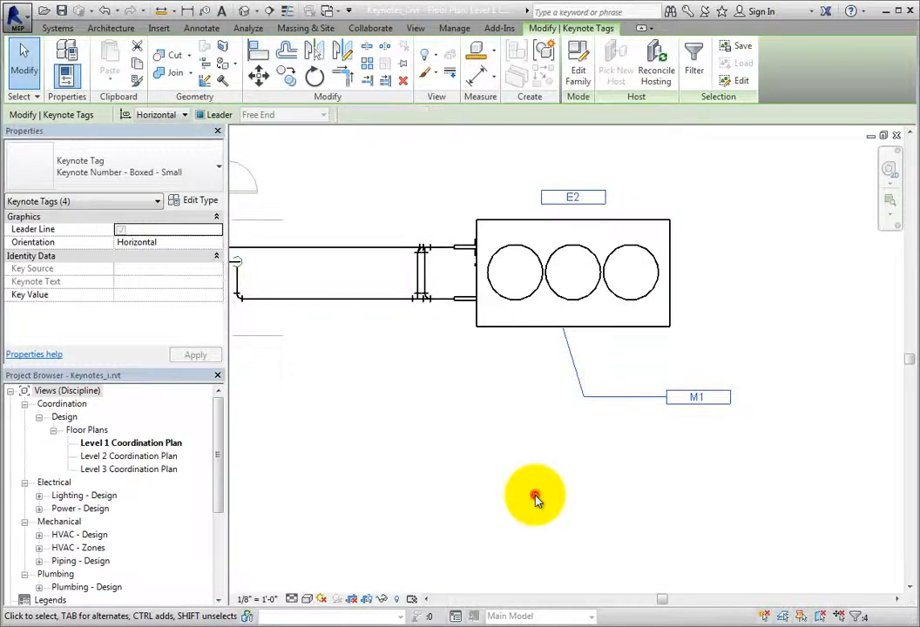
- Change the keynote of the M1 tag below the cooling tower to M3, MECHANICAL NOTE
scroll(707, 317, "up", 3)
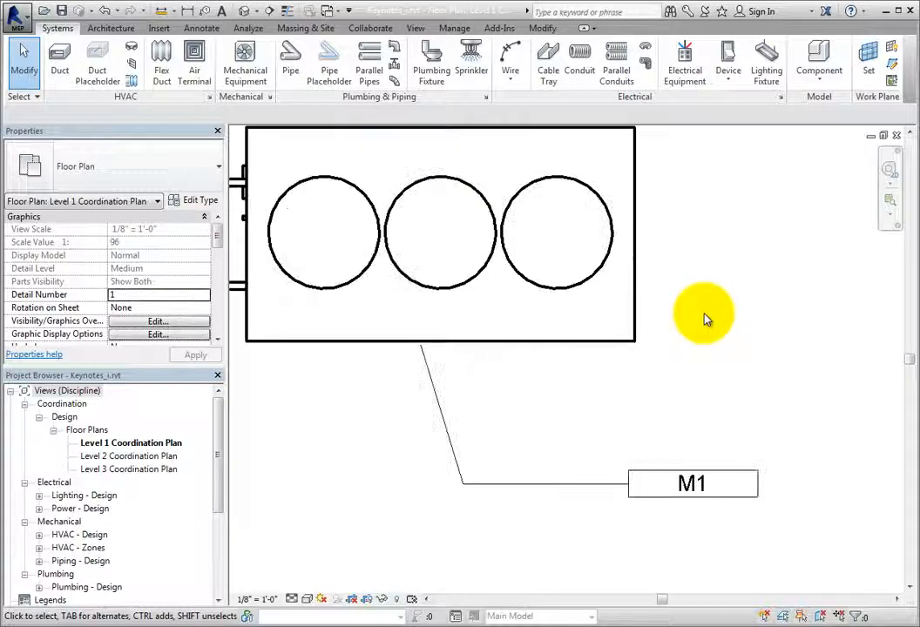
left_click(685, 494)
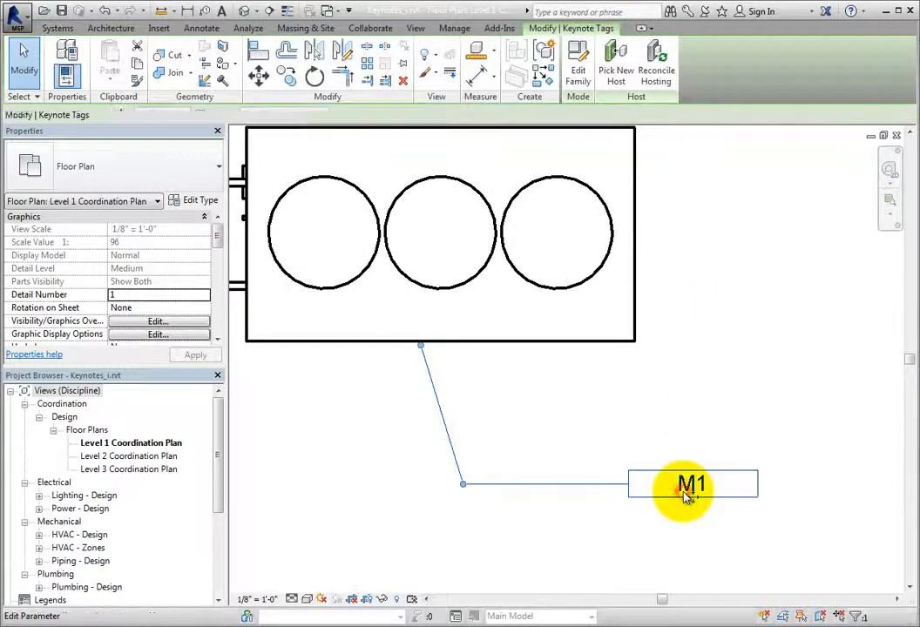
left_click(686, 494)
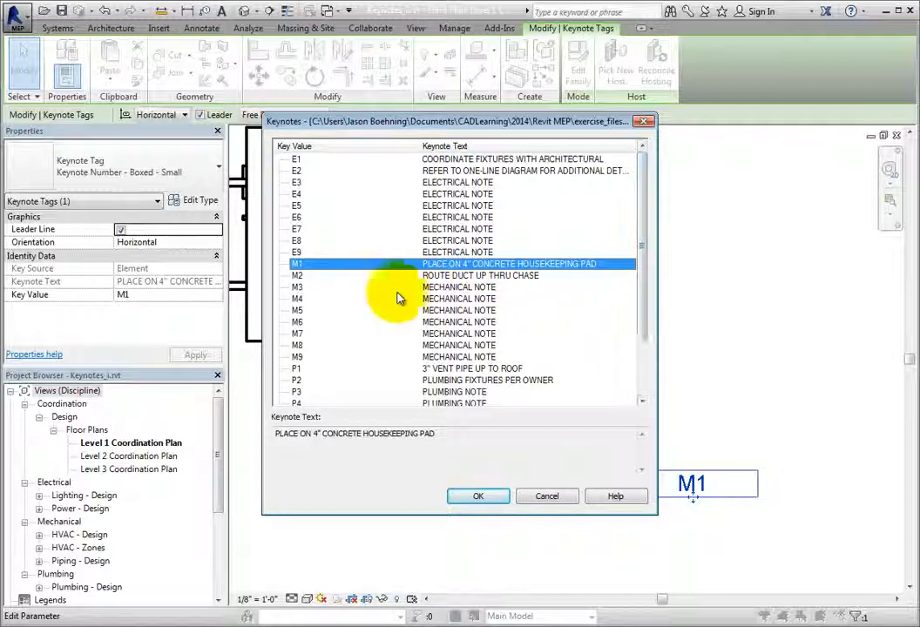
left_click(299, 289)
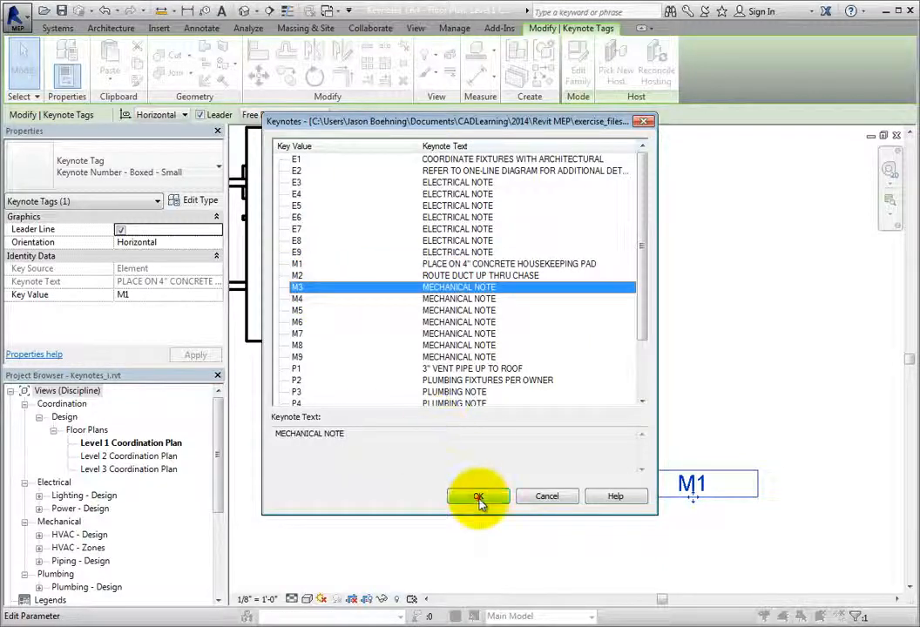
left_click(478, 497)
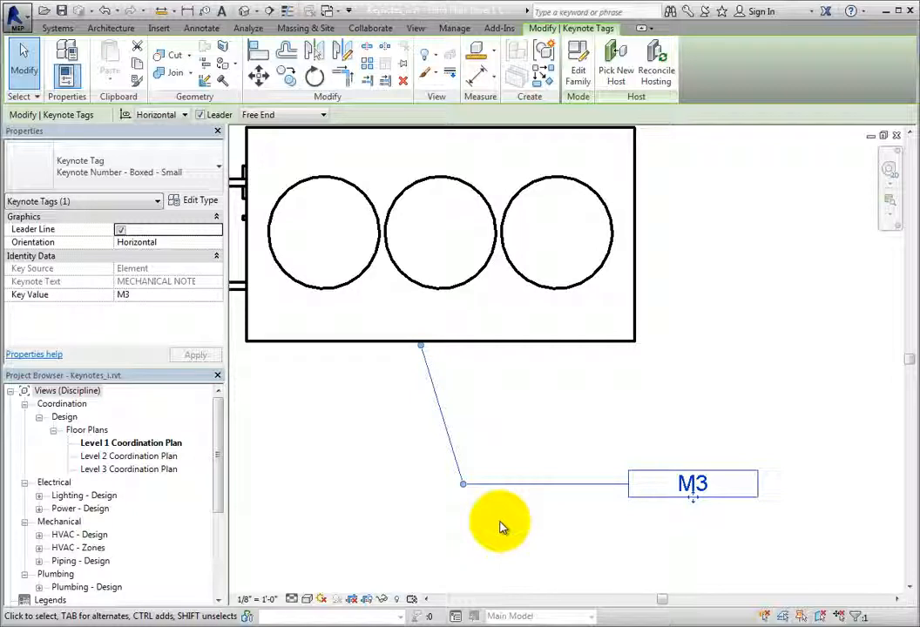
scroll(501, 527, "down", 1)
left_click(399, 482)
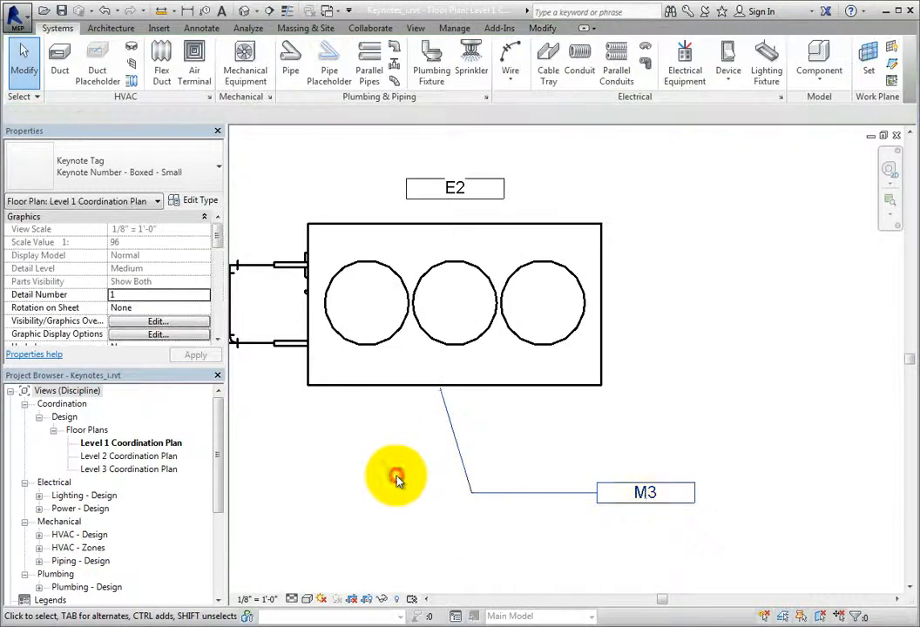
- Set the Keynote parameter in the cooling tower's type properties to M1, PLACE ON 4" CONCRETE HOUSEKEEPING PAD
left_click(380, 395)
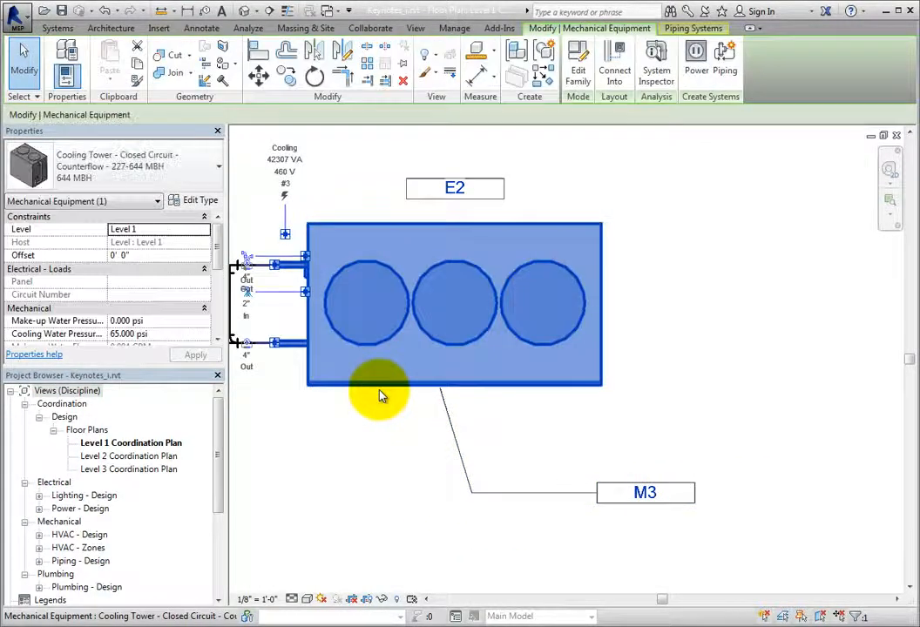
left_click(204, 204)
left_click_drag(652, 307, 661, 456)
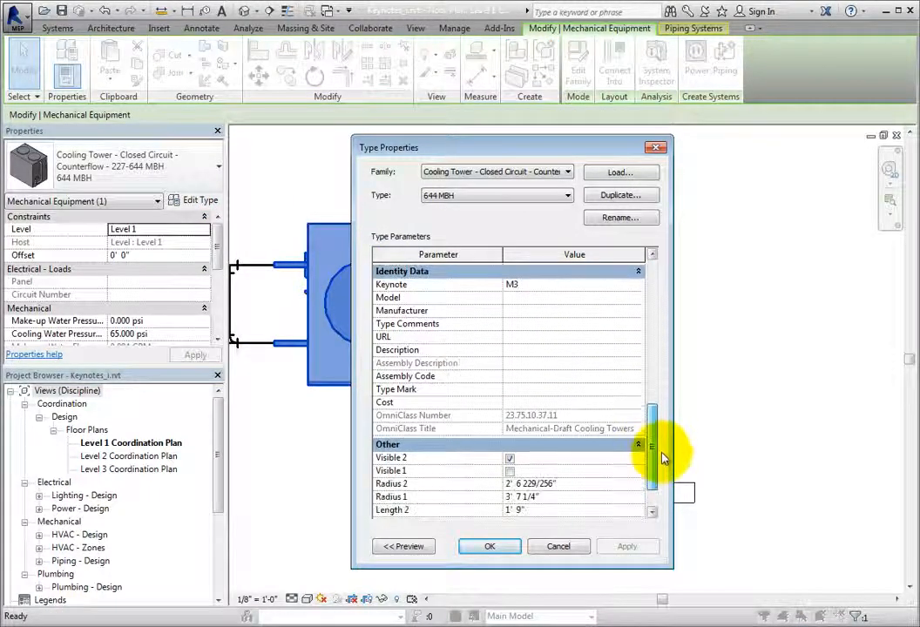
left_click(567, 291)
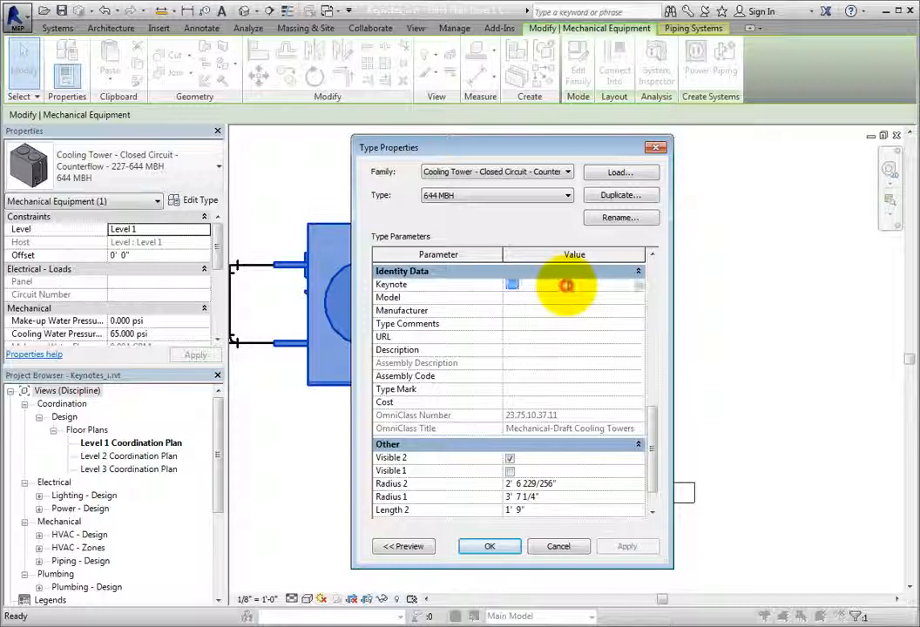
left_click(639, 289)
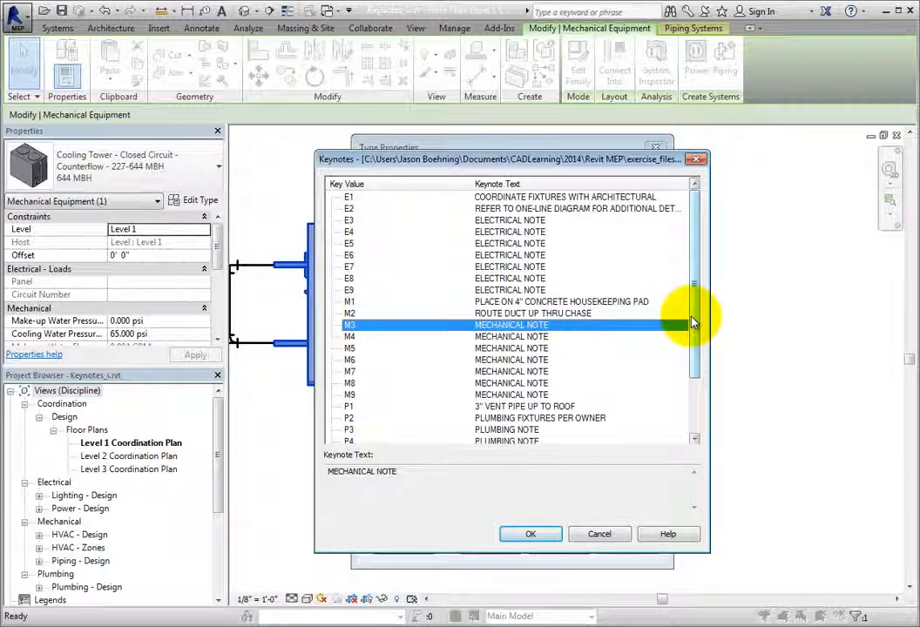
left_click(642, 303)
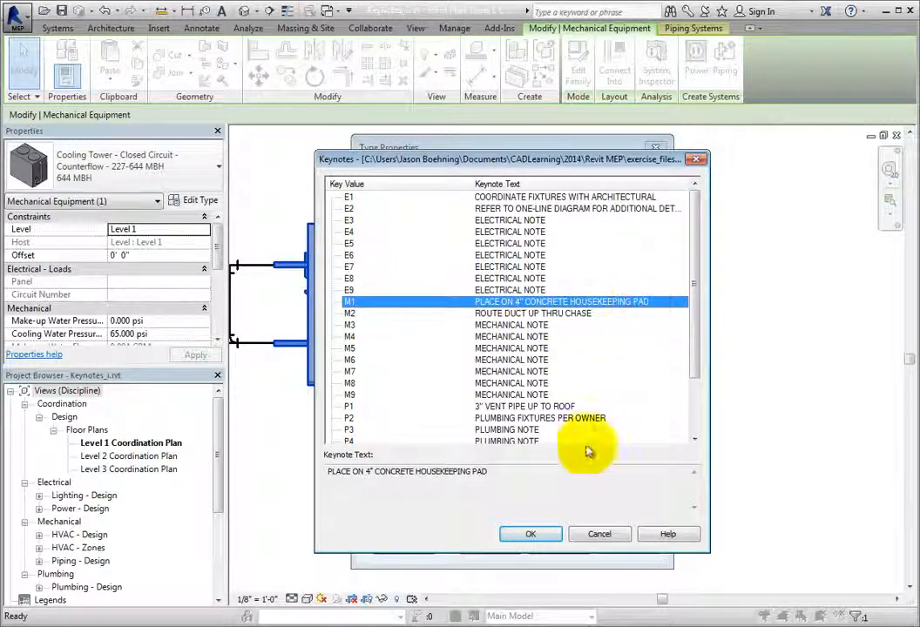
left_click(550, 537)
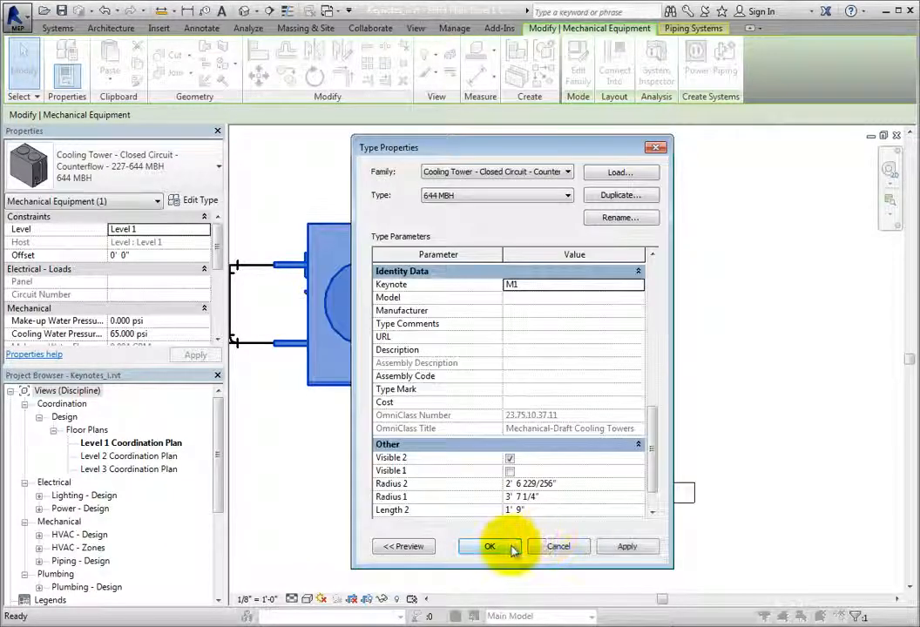
left_click(512, 547)
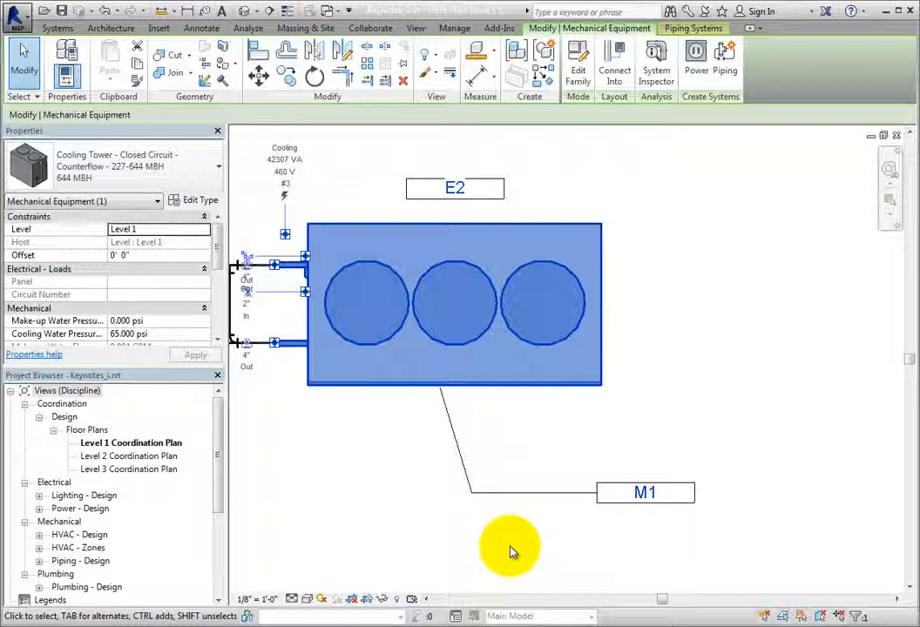
left_click(510, 551)
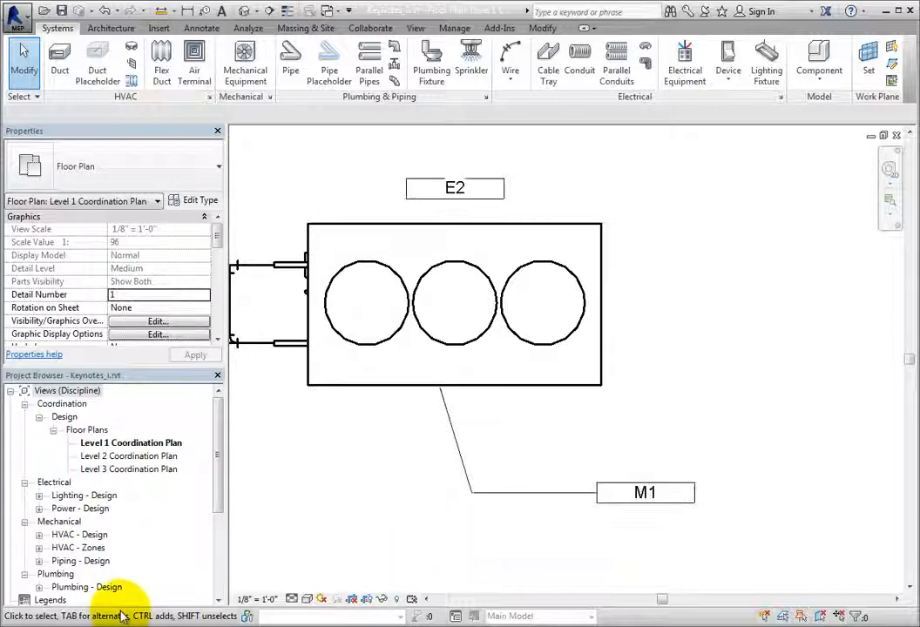
- Switch to the rmep14c0014_data folder in Windows Explorer and open Keynotes_Imperial.txt in Notepad
left_click(80, 626)
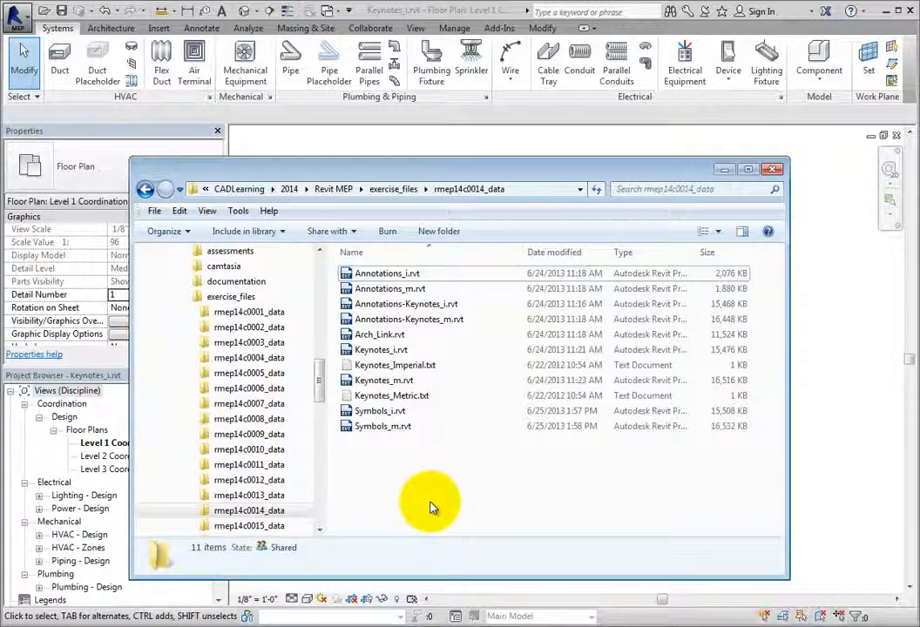
left_click(422, 366)
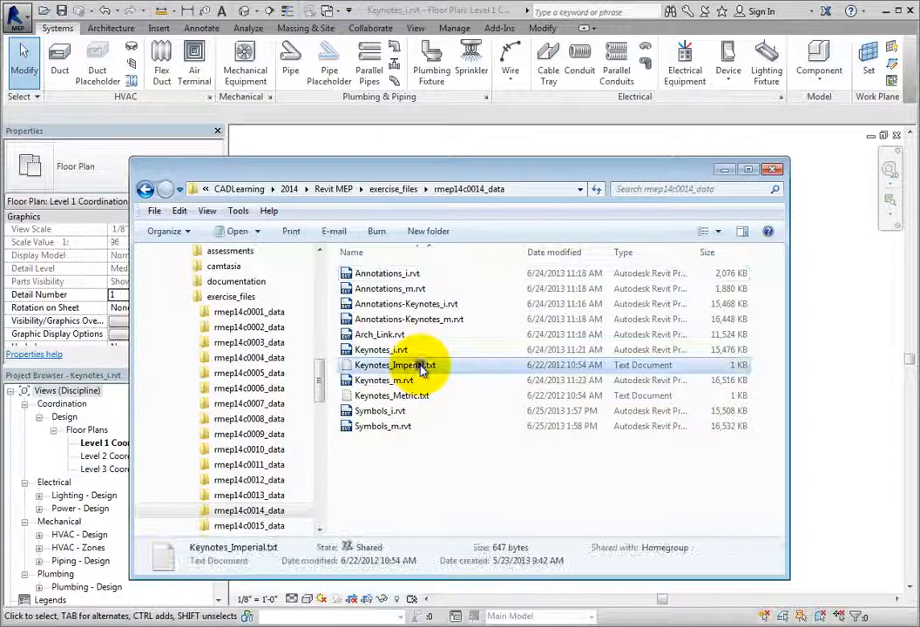
right_click(421, 367)
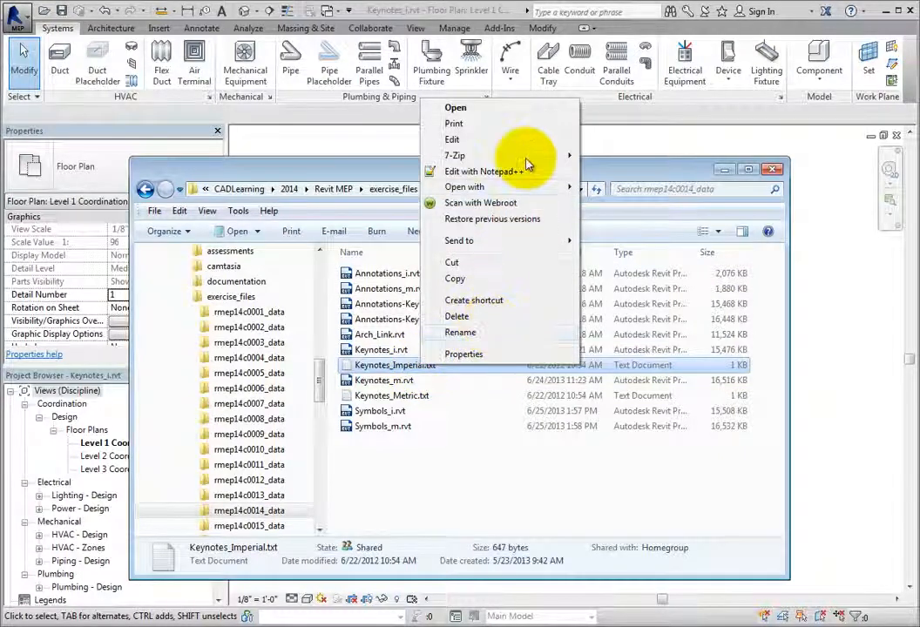
left_click(527, 109)
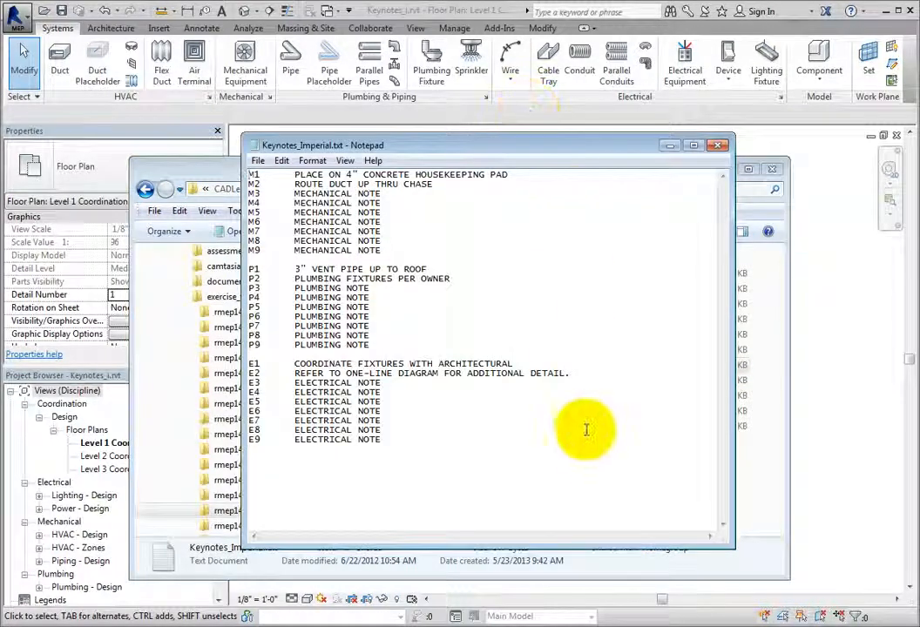